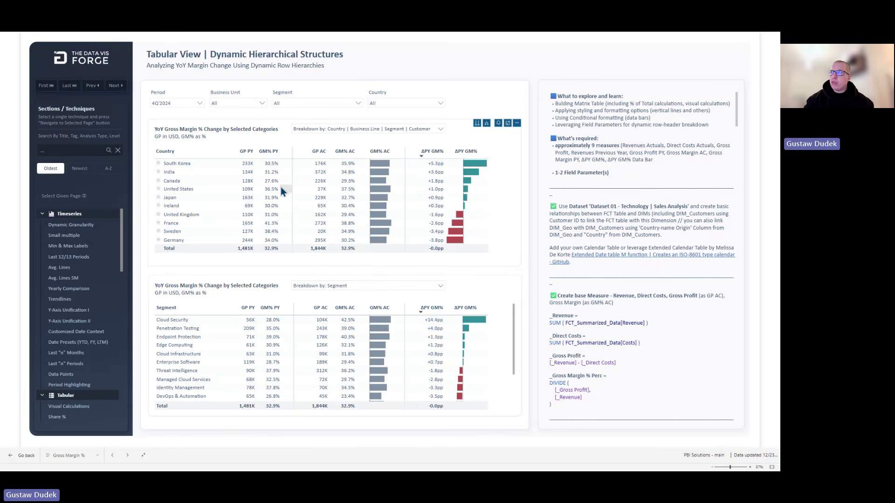
# Step back through the report pages to the Visual Calculations page and exit the full-screen view
pyautogui.click(93, 87)
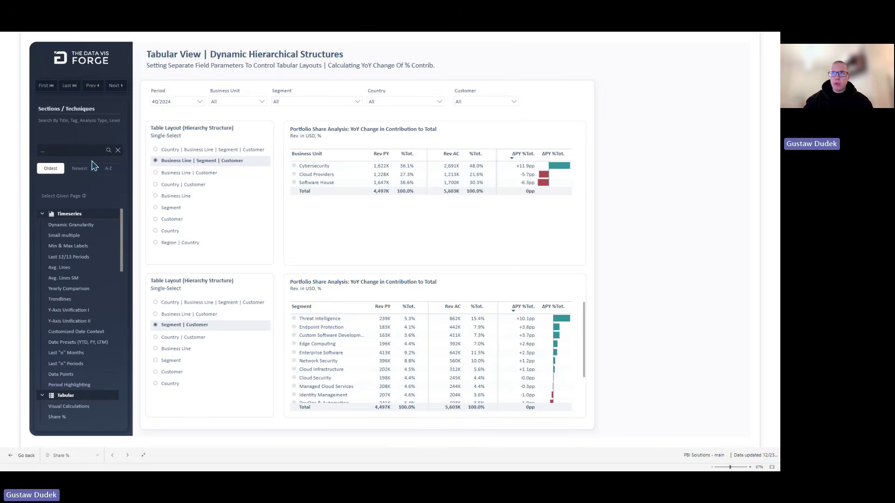
pyautogui.click(93, 85)
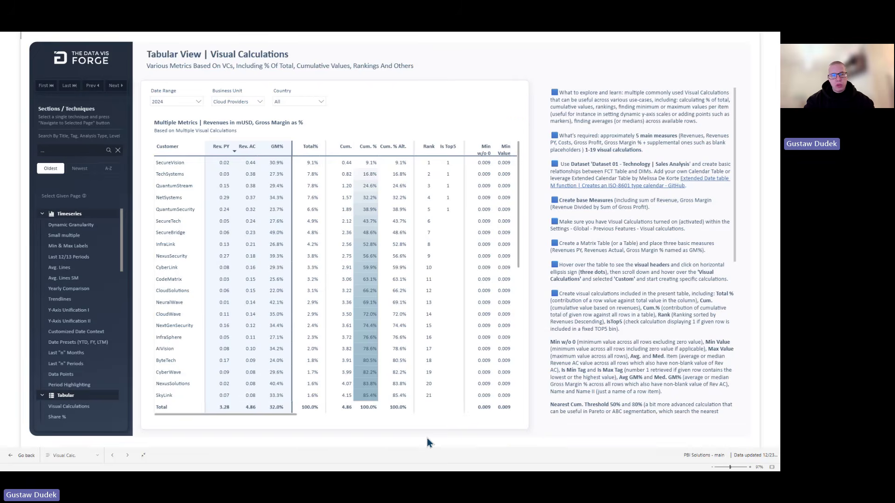
pyautogui.press('Escape')
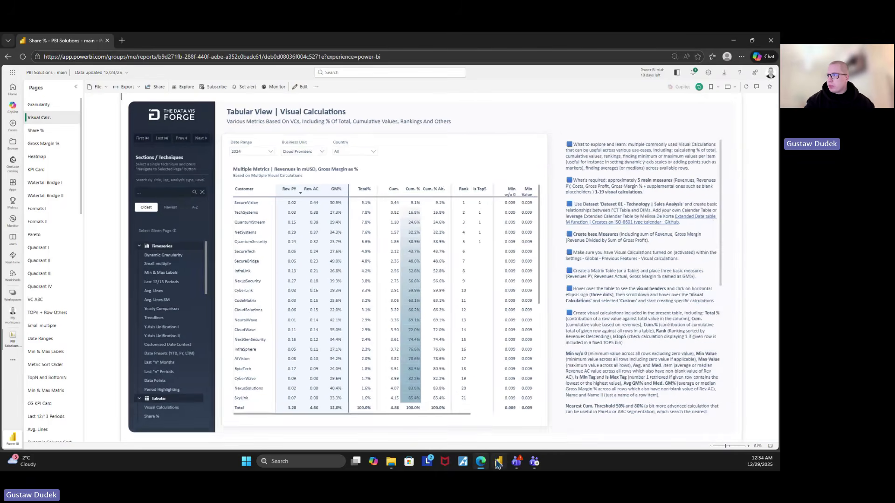
# Switch to Power BI Desktop and, with the upper matrix selected, examine the formula of the Placeholder v1 measure
pyautogui.click(498, 462)
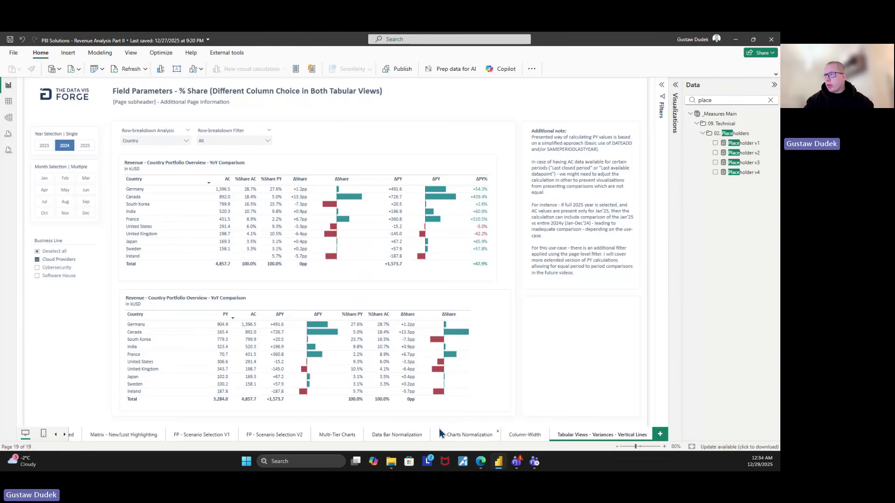
pyautogui.click(371, 168)
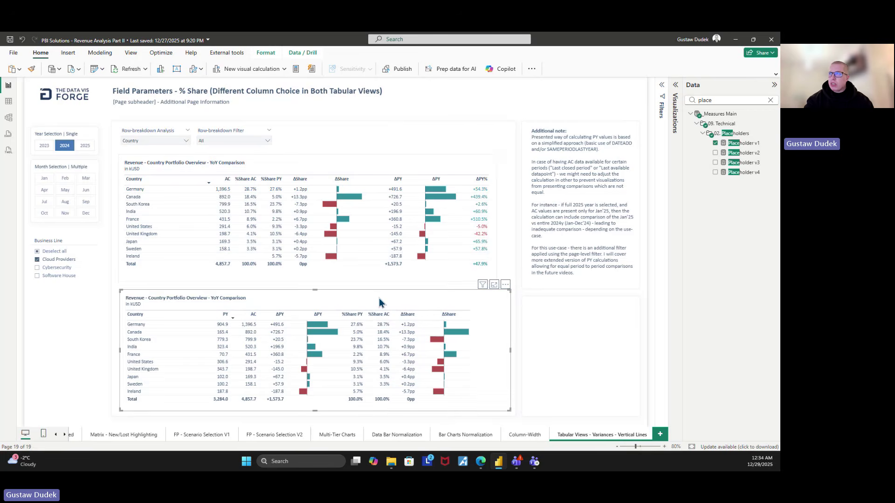
pyautogui.click(438, 159)
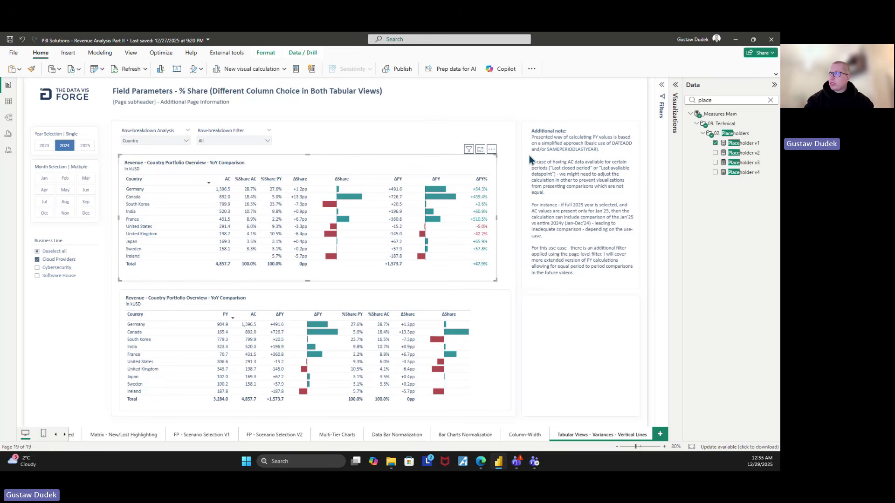
pyautogui.moveTo(684, 149); pyautogui.dragTo(672, 148)
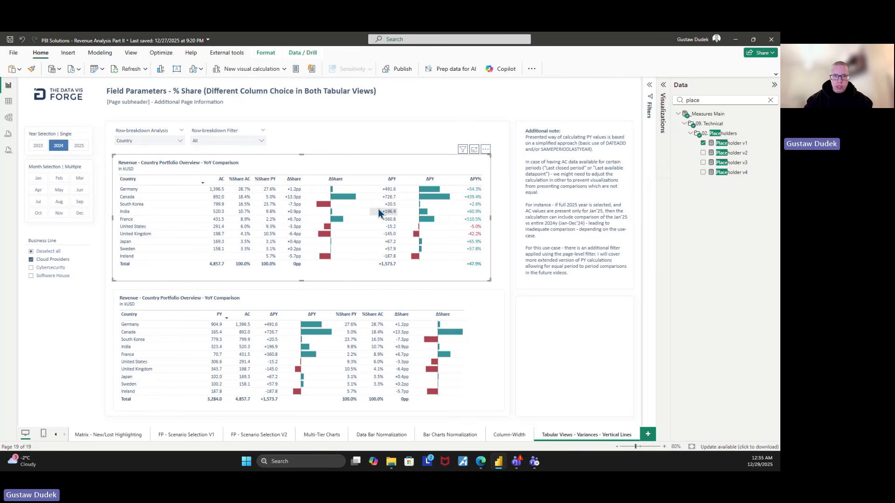
pyautogui.click(735, 145)
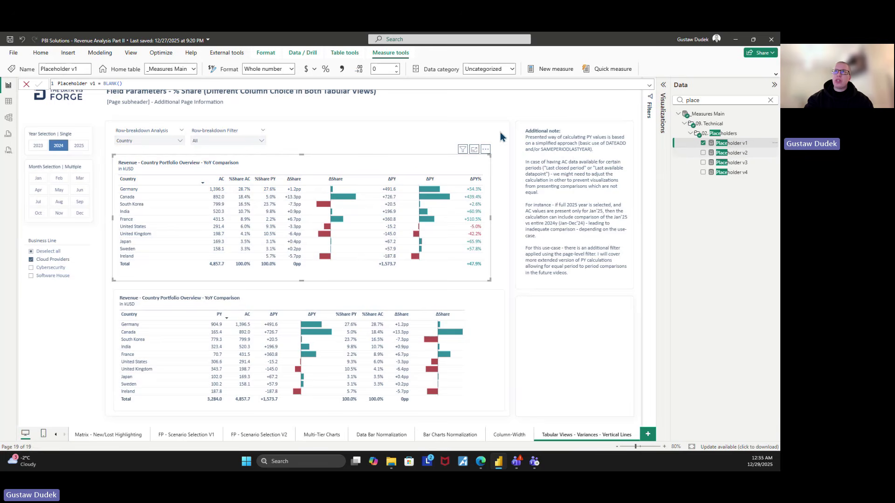
pyautogui.click(132, 88)
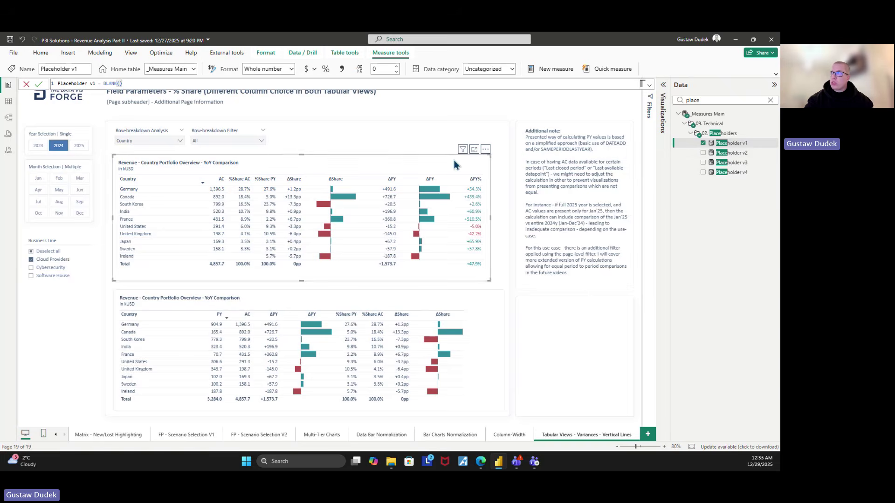
# Add Placeholder v2 to the upper matrix's values just before the first ΔPY and replace its display name with a blank
pyautogui.click(651, 140)
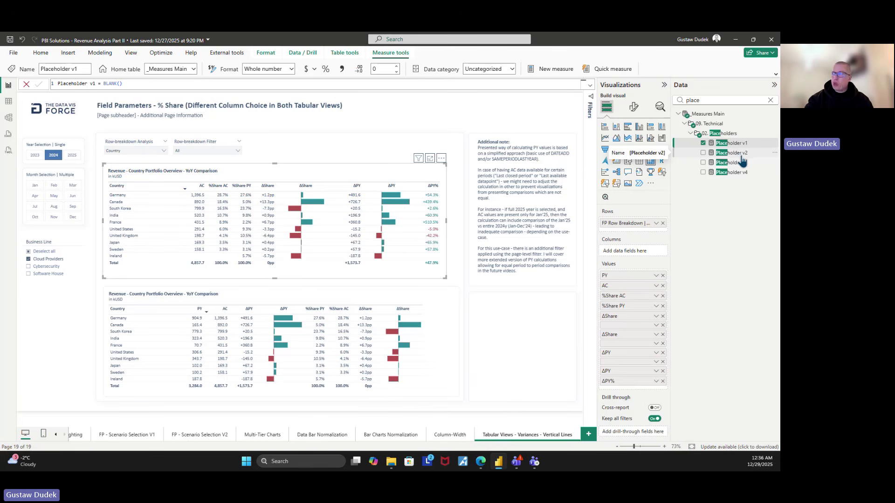
pyautogui.moveTo(737, 158); pyautogui.dragTo(651, 350)
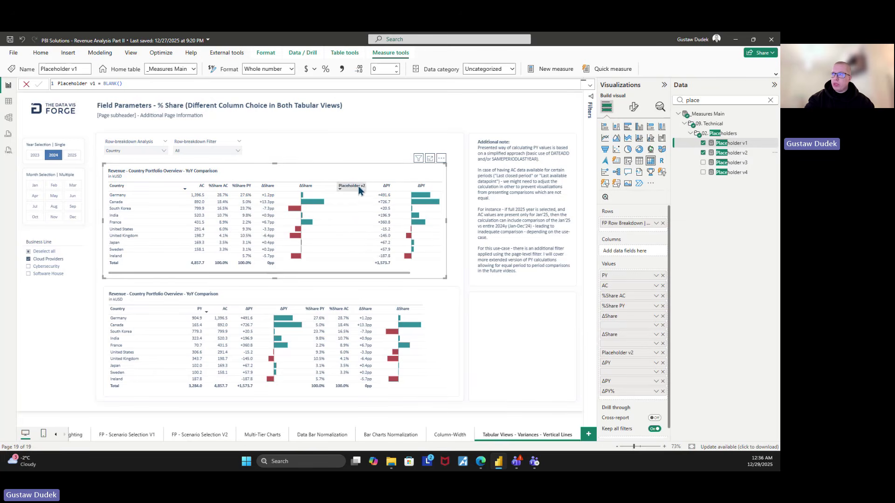
pyautogui.doubleClick(620, 353)
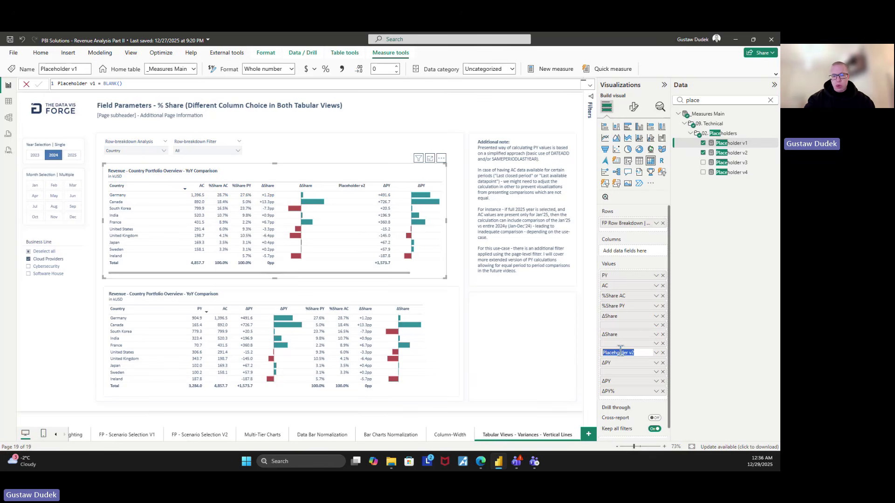
pyautogui.press('BackSpace')
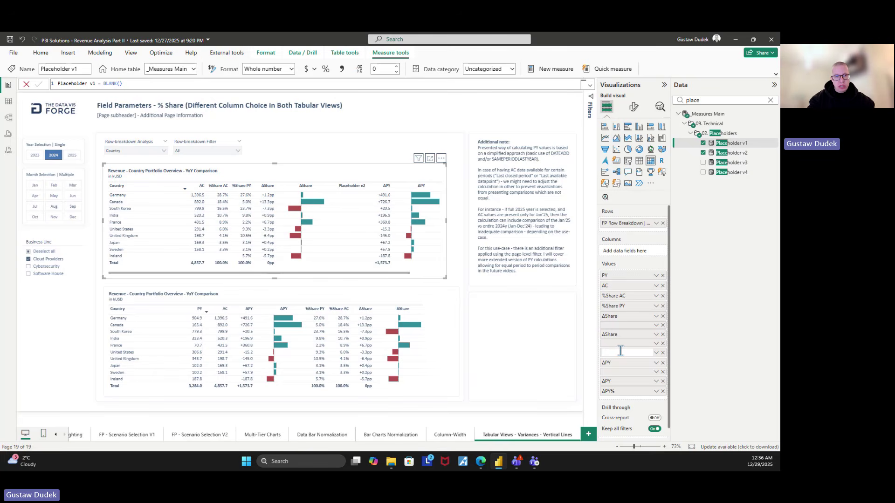
pyautogui.moveTo(620, 356); pyautogui.dragTo(606, 347)
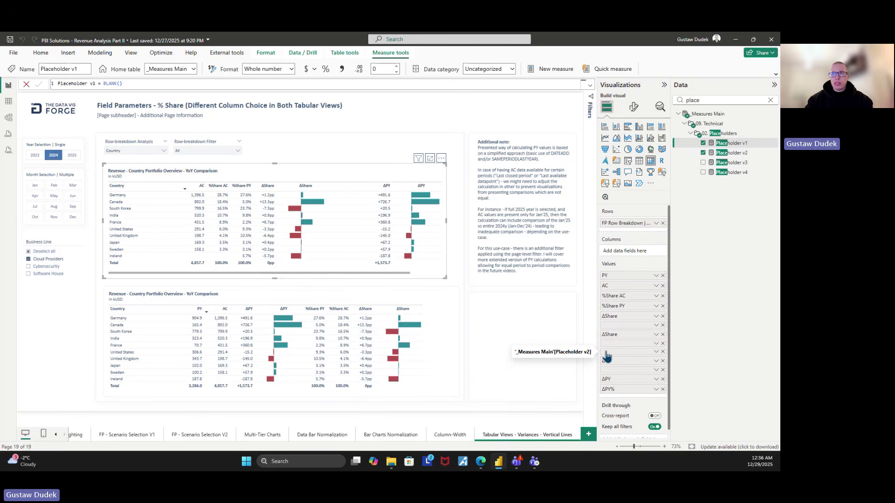
pyautogui.moveTo(606, 357); pyautogui.dragTo(604, 351)
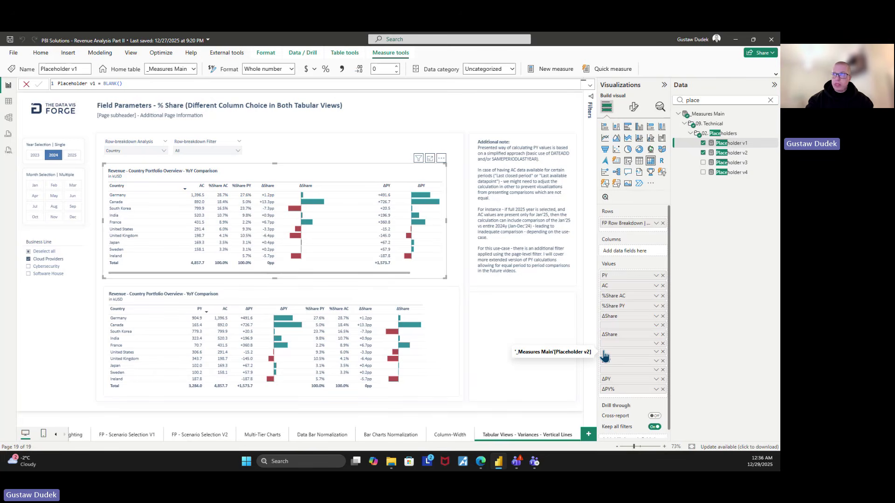
# Give the blank-named Placeholder v2 column of the upper matrix a light grey background through its specific column formatting
pyautogui.click(633, 107)
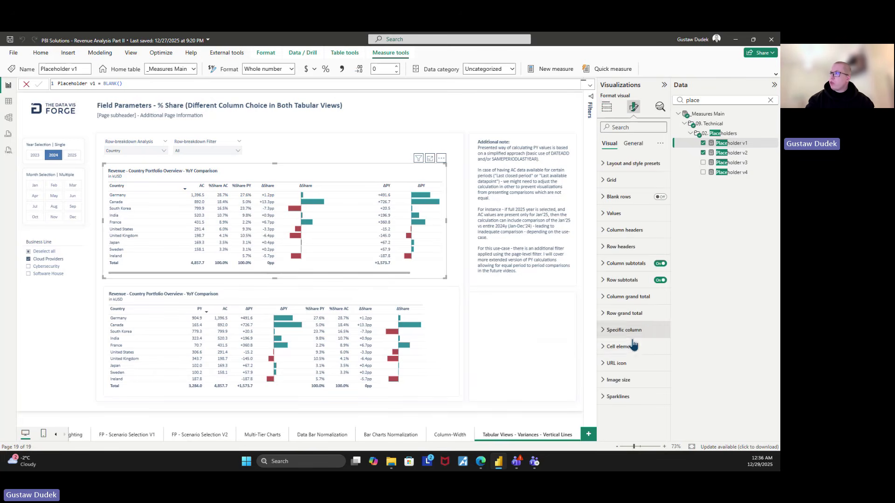
pyautogui.click(645, 333)
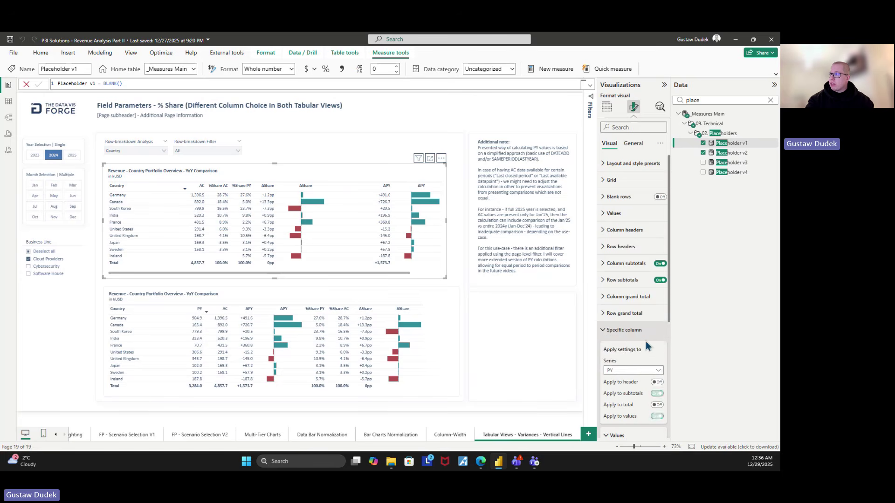
pyautogui.click(635, 370)
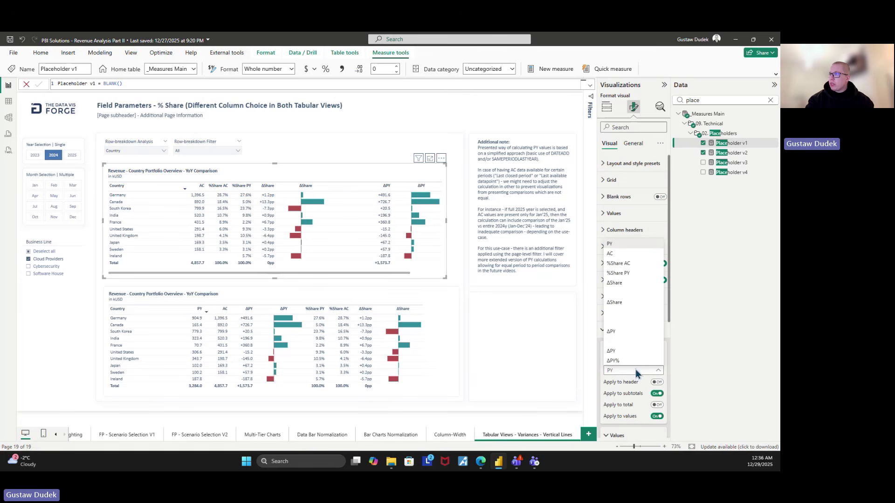
pyautogui.click(615, 325)
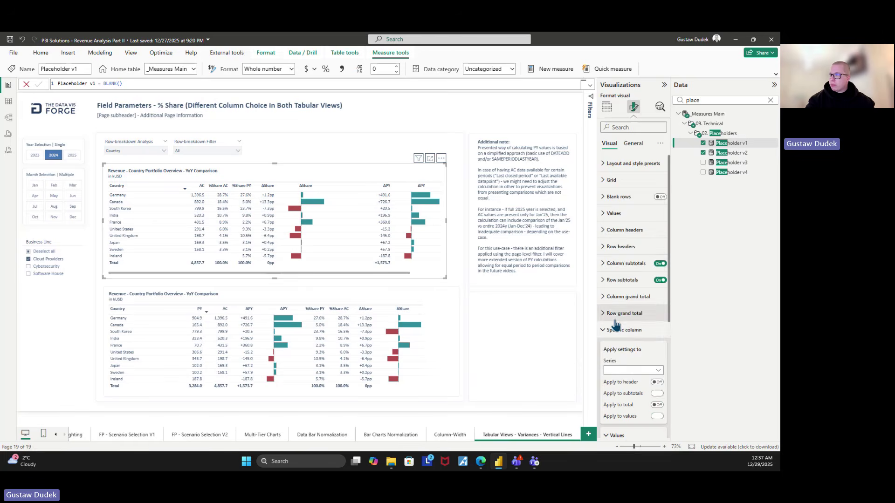
pyautogui.scroll(-2, 624, 340)
pyautogui.scroll(-3, 653, 325)
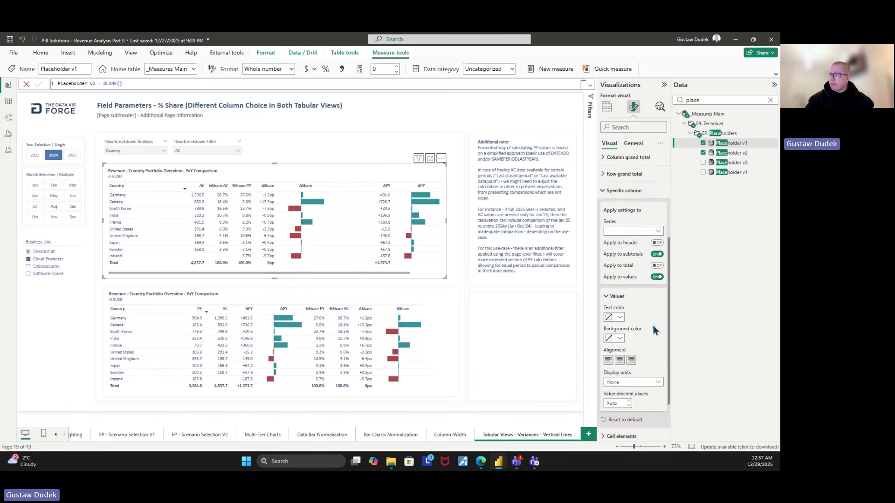
pyautogui.click(619, 315)
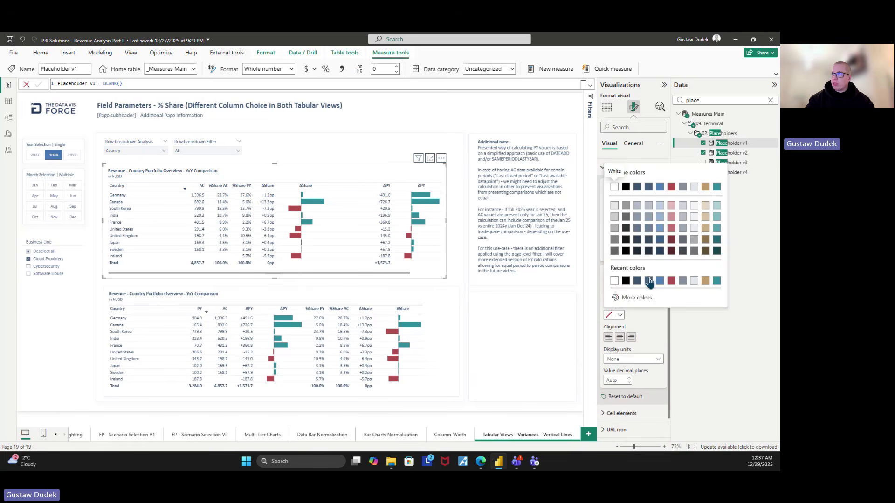
pyautogui.click(696, 211)
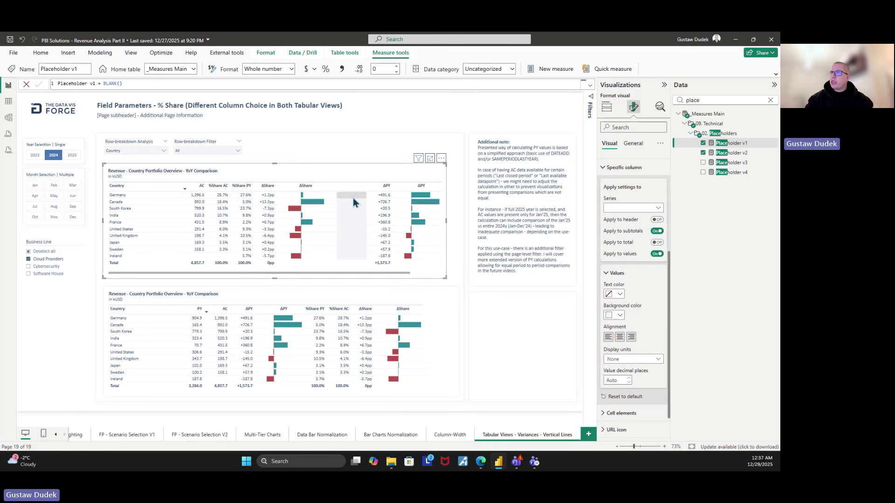
# Extend the placeholder column's formatting to the header and total, and narrow the column to a thin vertical line
pyautogui.click(656, 219)
pyautogui.click(657, 243)
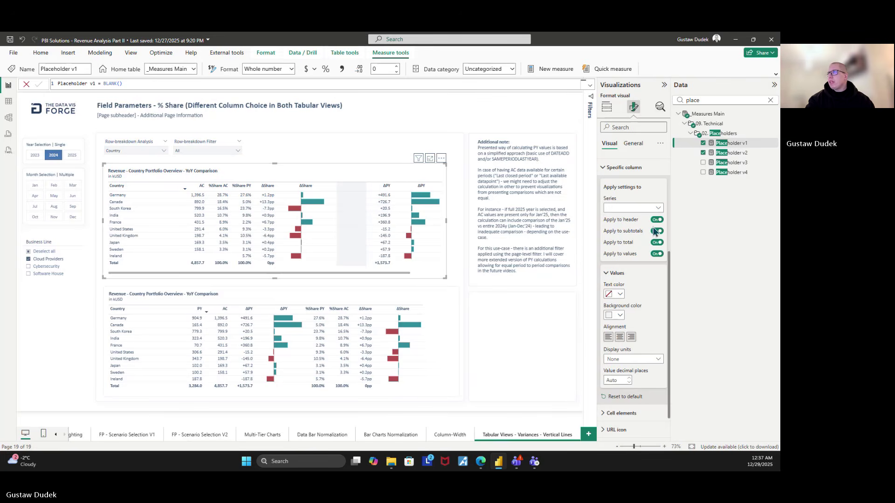
pyautogui.moveTo(367, 187); pyautogui.dragTo(336, 188)
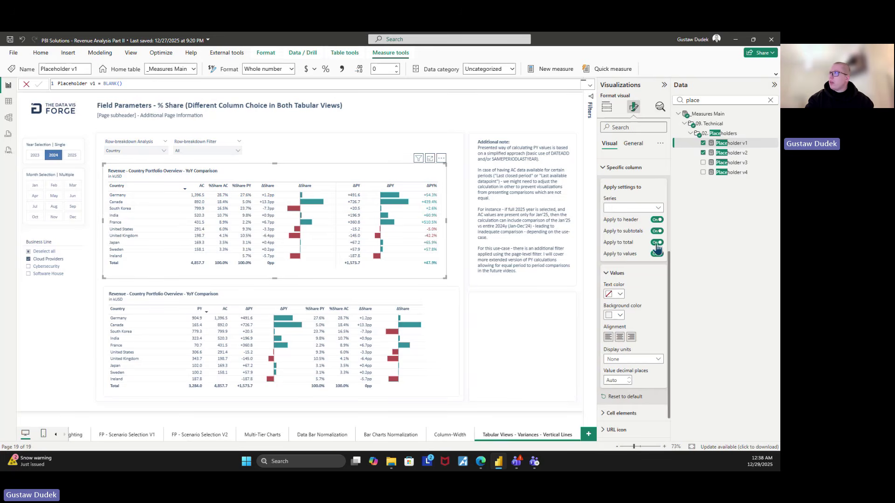
# Try text wrap on the upper matrix's column headers while narrowing the divider column, and turn text wrap back off
pyautogui.scroll(4, 657, 249)
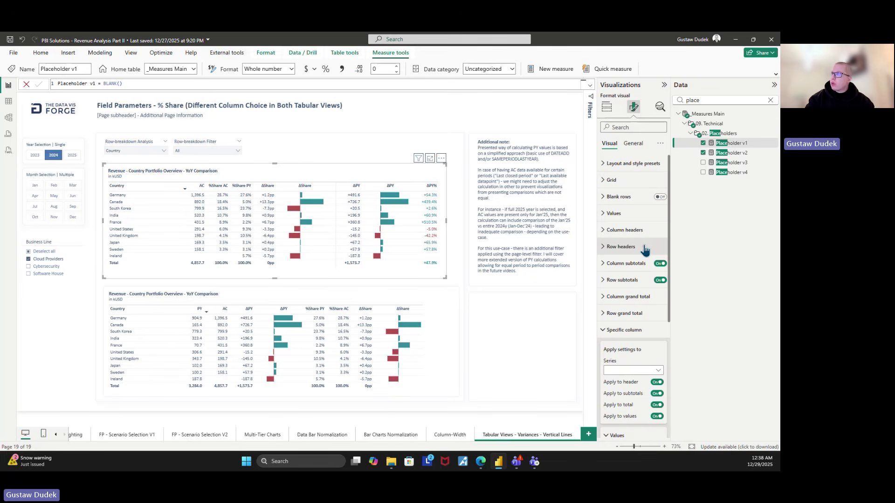
pyautogui.click(641, 236)
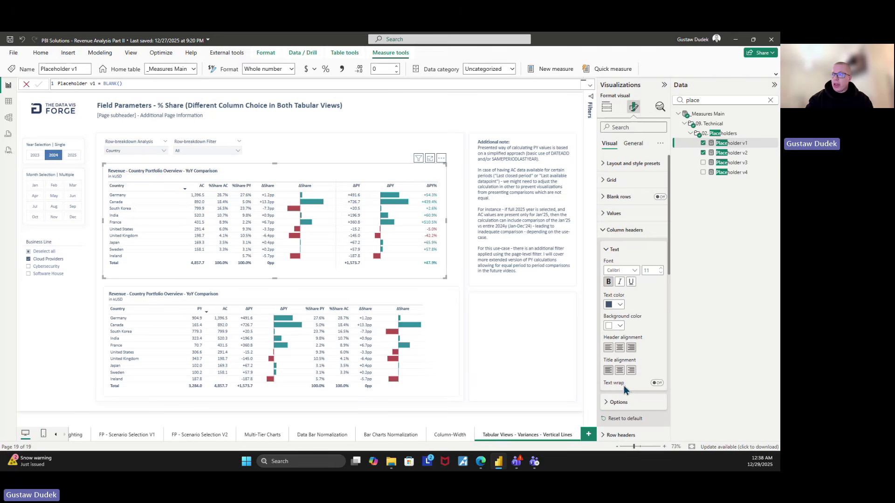
pyautogui.click(657, 384)
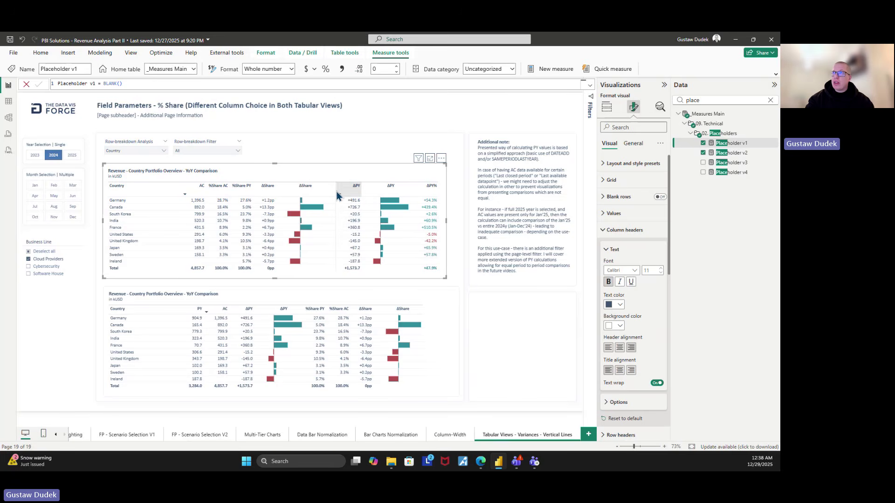
pyautogui.moveTo(336, 189); pyautogui.dragTo(334, 192)
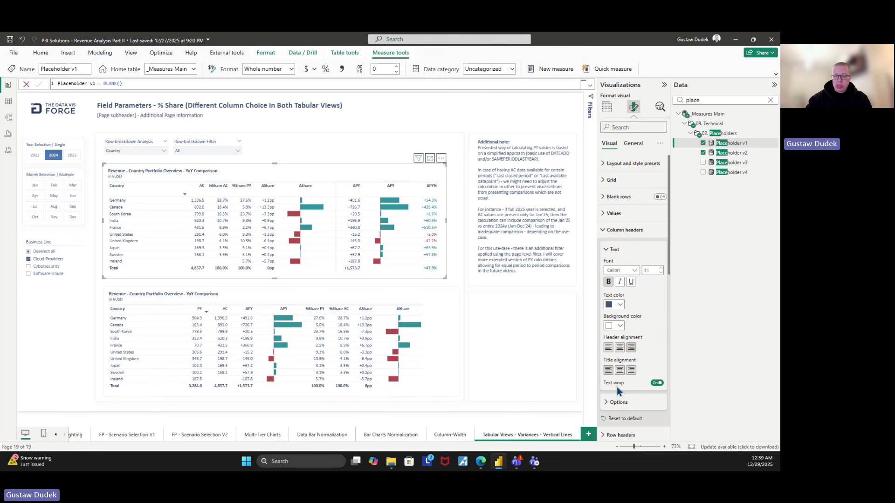
pyautogui.click(657, 384)
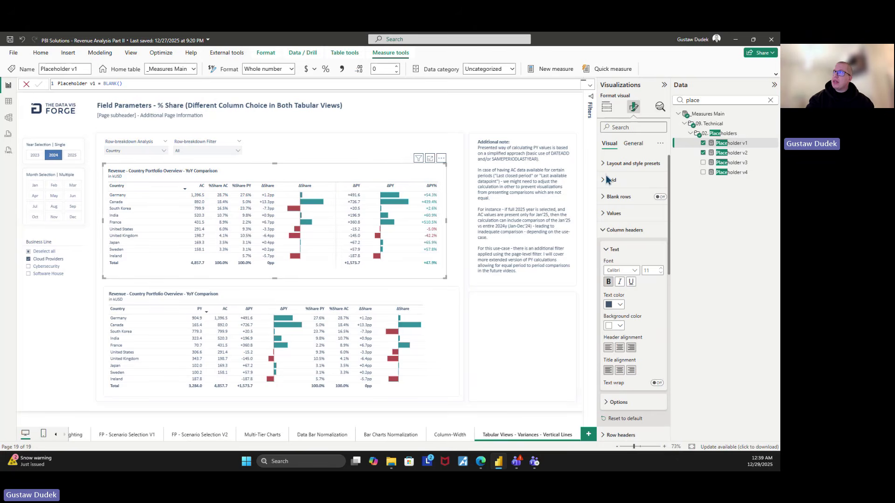
# Add Placeholder v1 after the vertical line column in the upper matrix's values and narrow the blank spacing around the line
pyautogui.click(610, 111)
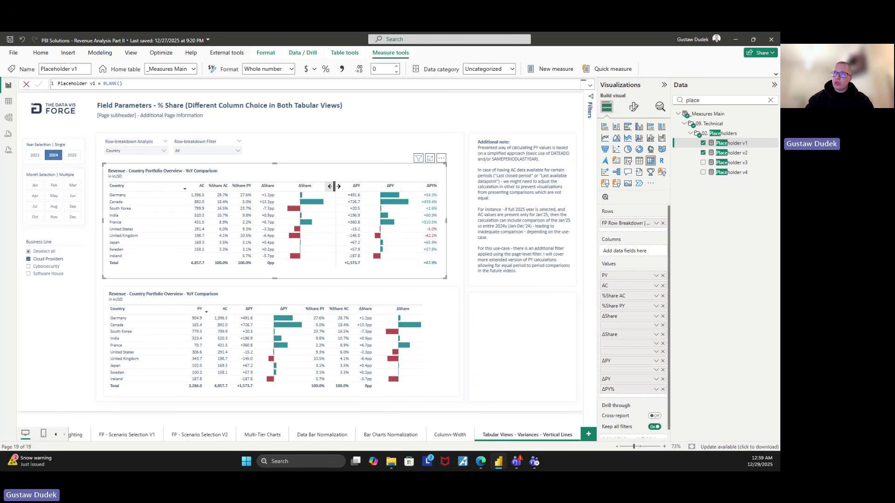
pyautogui.moveTo(333, 186); pyautogui.dragTo(328, 187)
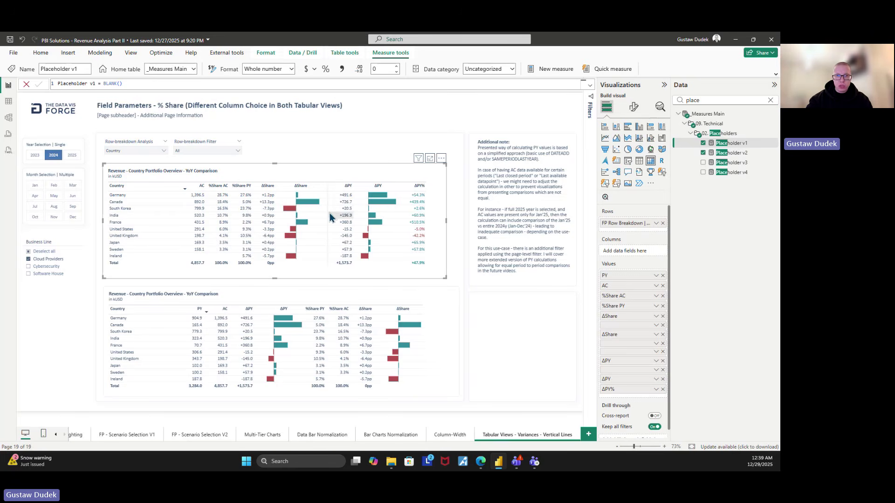
pyautogui.moveTo(745, 148); pyautogui.dragTo(654, 360)
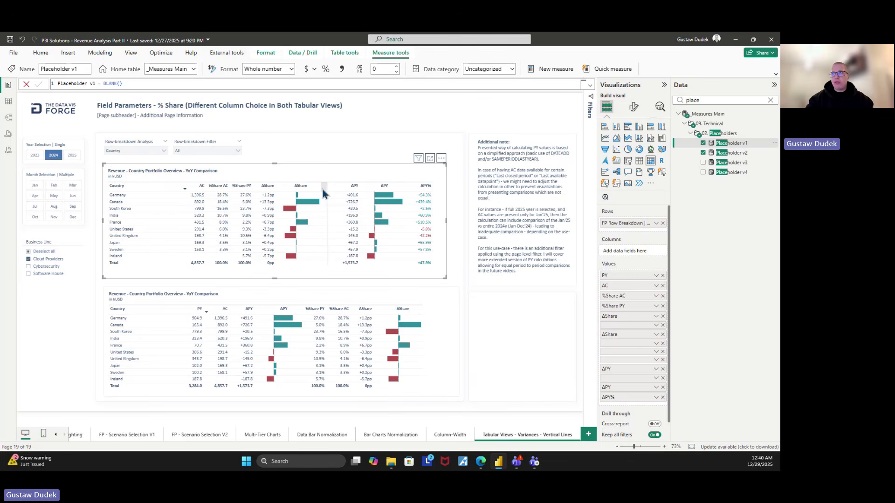
pyautogui.moveTo(332, 187); pyautogui.dragTo(337, 187)
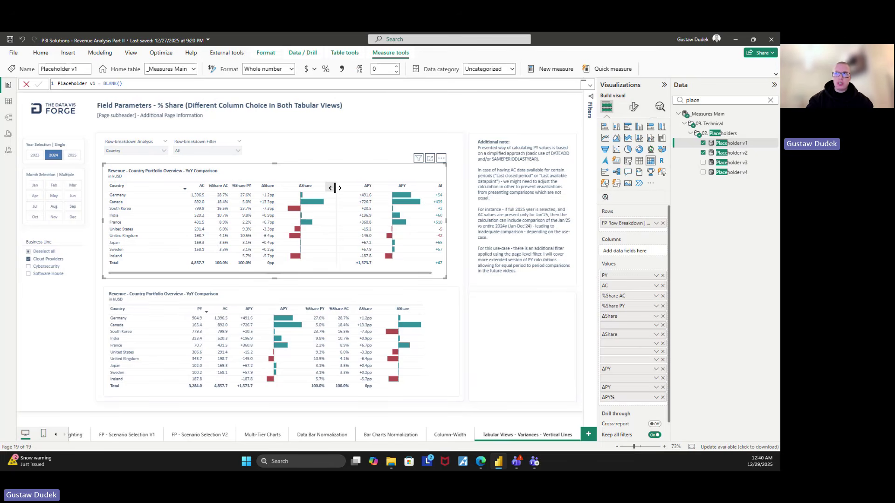
pyautogui.moveTo(336, 190); pyautogui.dragTo(325, 191)
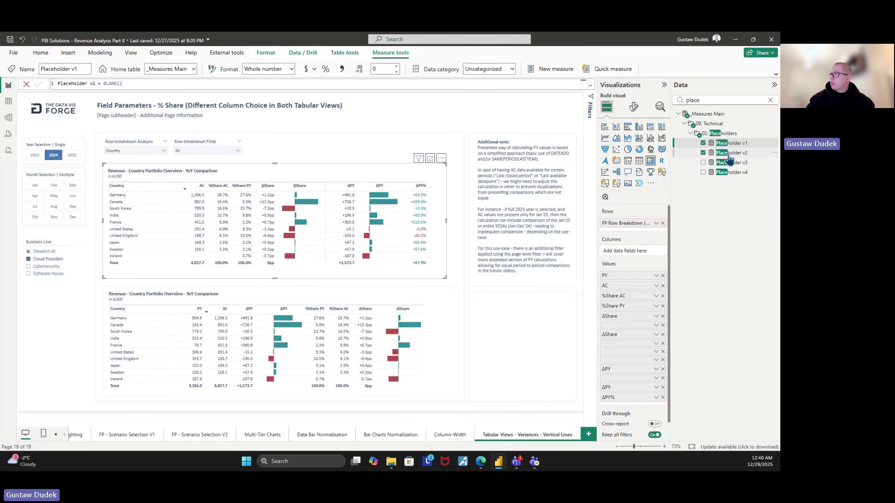
# Add a Placeholder v2 line column between the second ΔPY and ΔPY% in the upper matrix's values, with Placeholder v1 spacing on both sides
pyautogui.moveTo(729, 156); pyautogui.dragTo(651, 383)
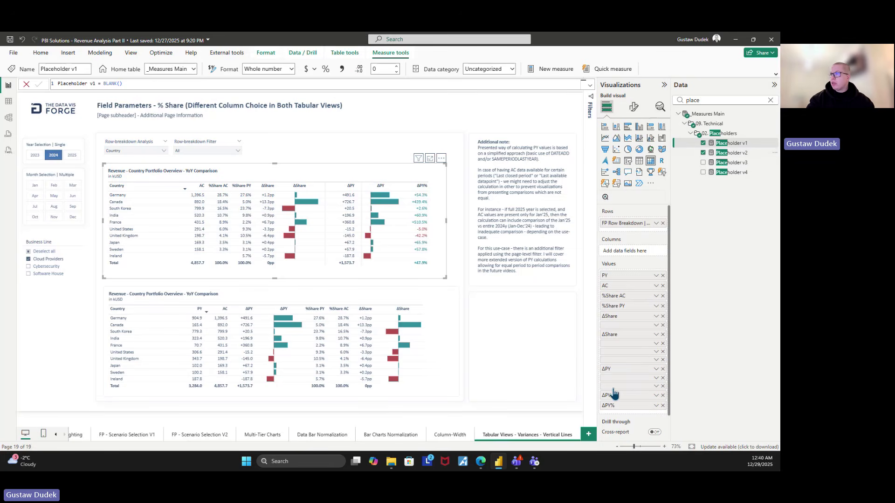
pyautogui.moveTo(613, 393); pyautogui.dragTo(631, 405)
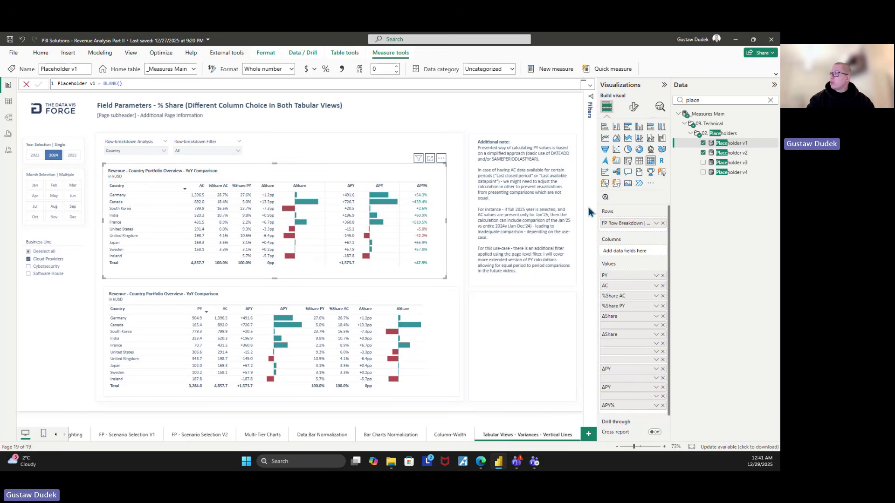
pyautogui.moveTo(730, 143); pyautogui.dragTo(655, 395)
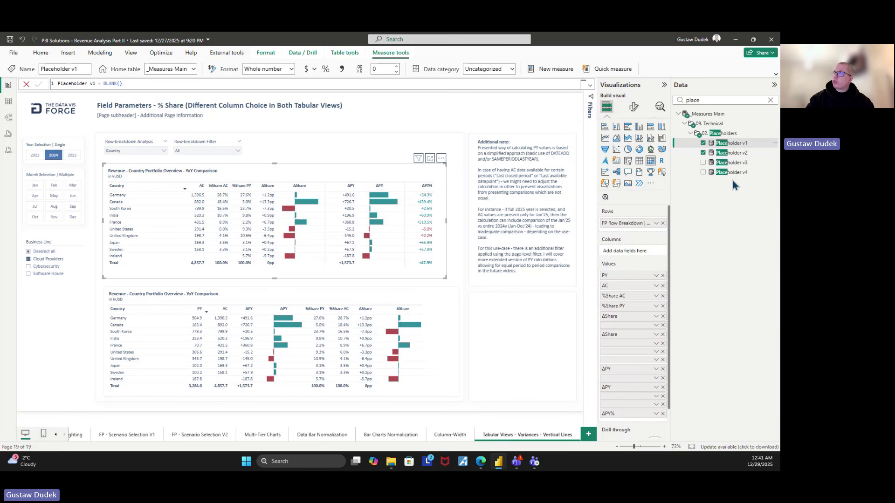
pyautogui.moveTo(745, 145); pyautogui.dragTo(642, 414)
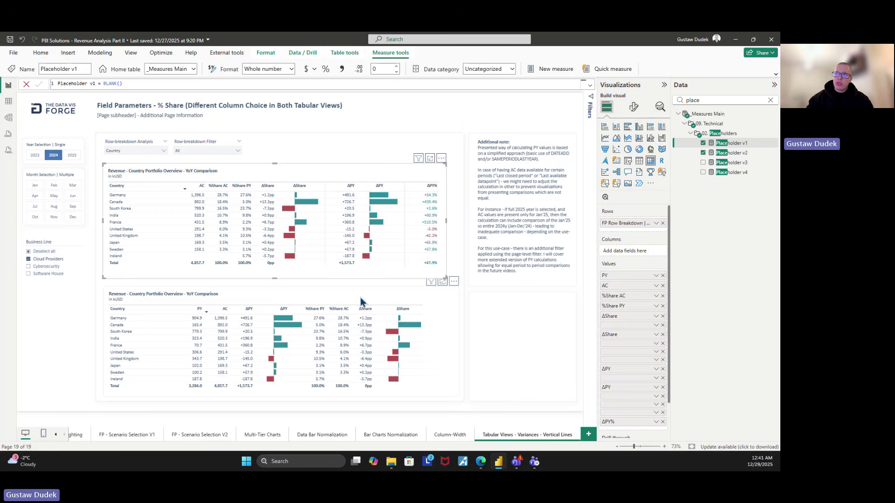
pyautogui.click(322, 299)
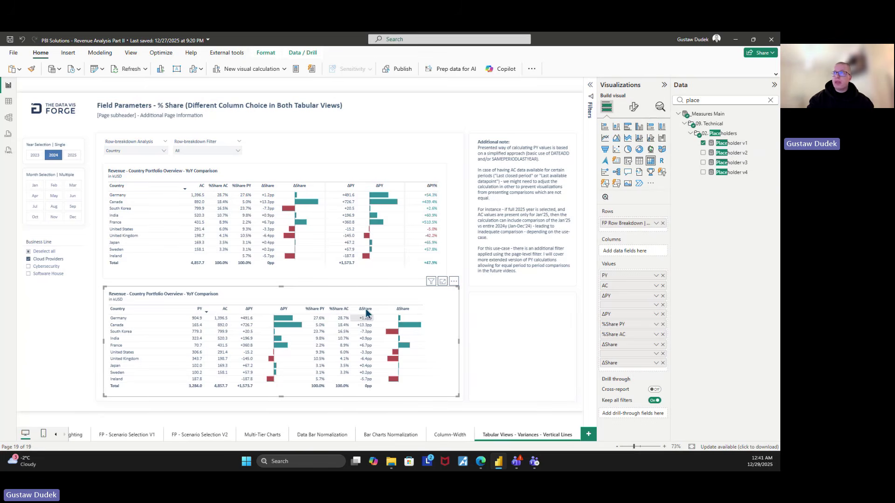
pyautogui.click(400, 172)
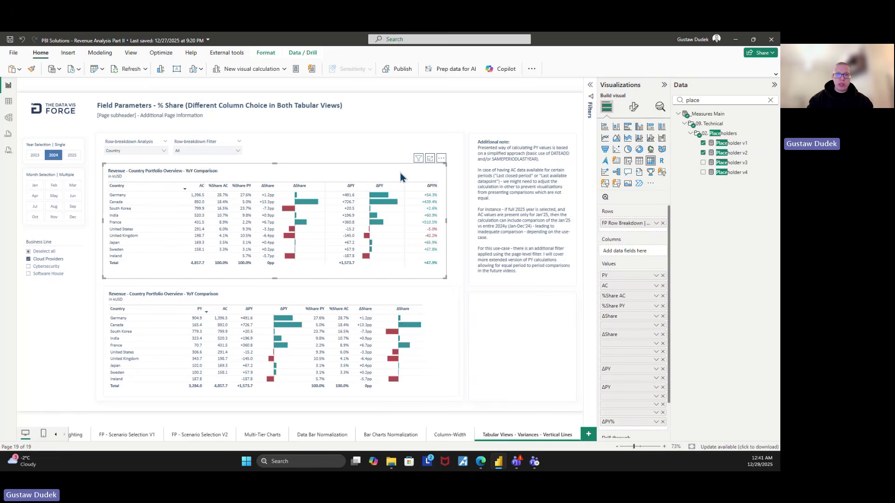
pyautogui.click(448, 111)
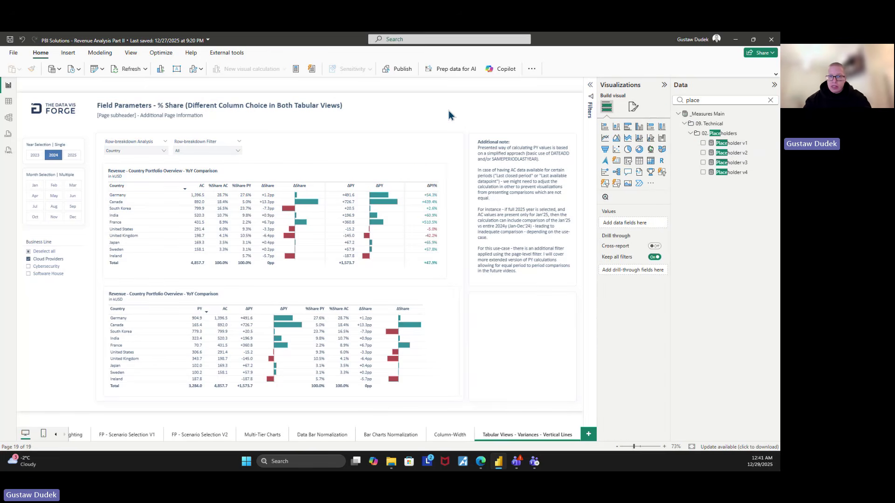